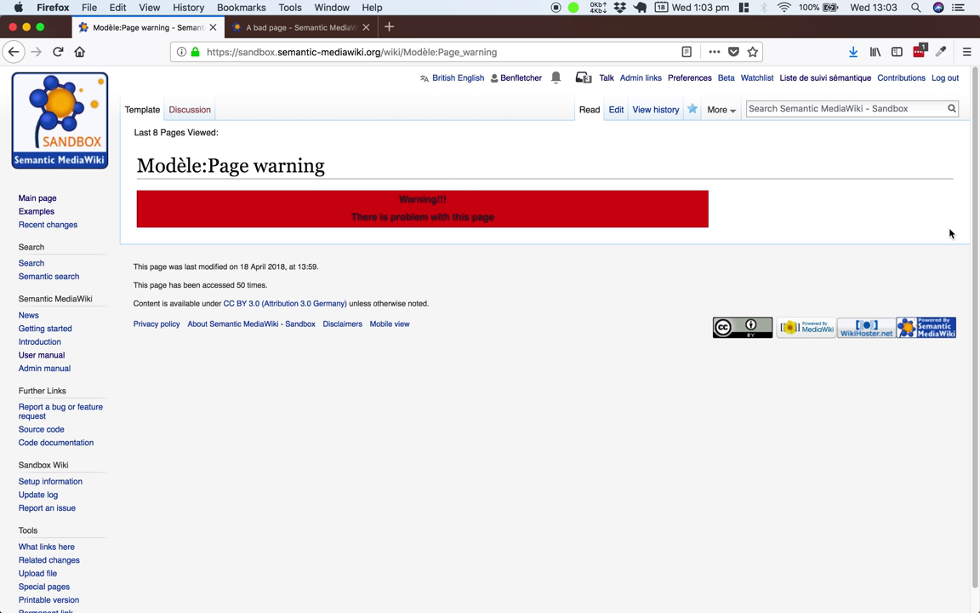
# Review the Page warning template's table markup and style attribute in its editor, without saving.
pyautogui.click(616, 110)
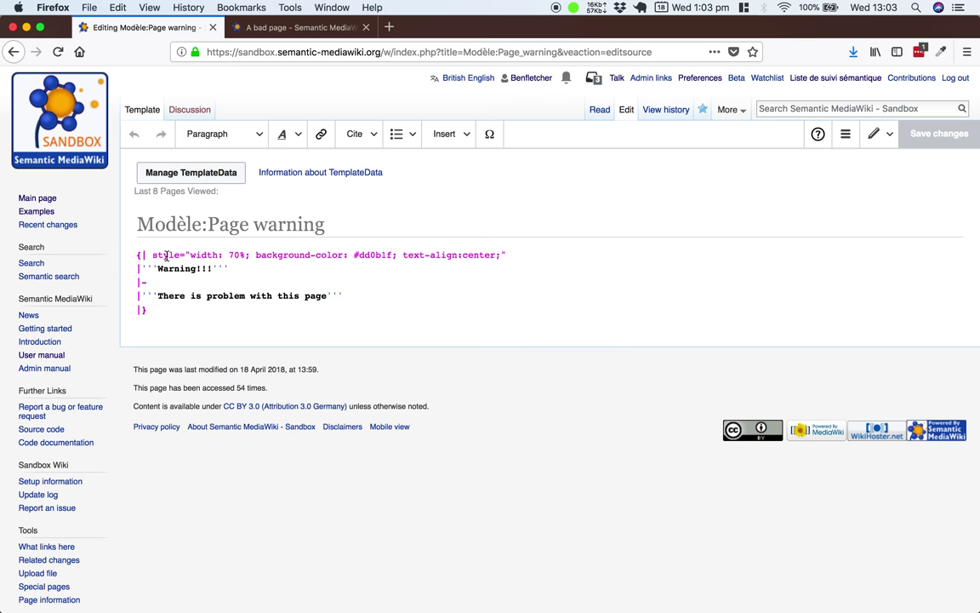
pyautogui.moveTo(136, 256); pyautogui.dragTo(142, 255)
pyautogui.moveTo(136, 310); pyautogui.dragTo(146, 310)
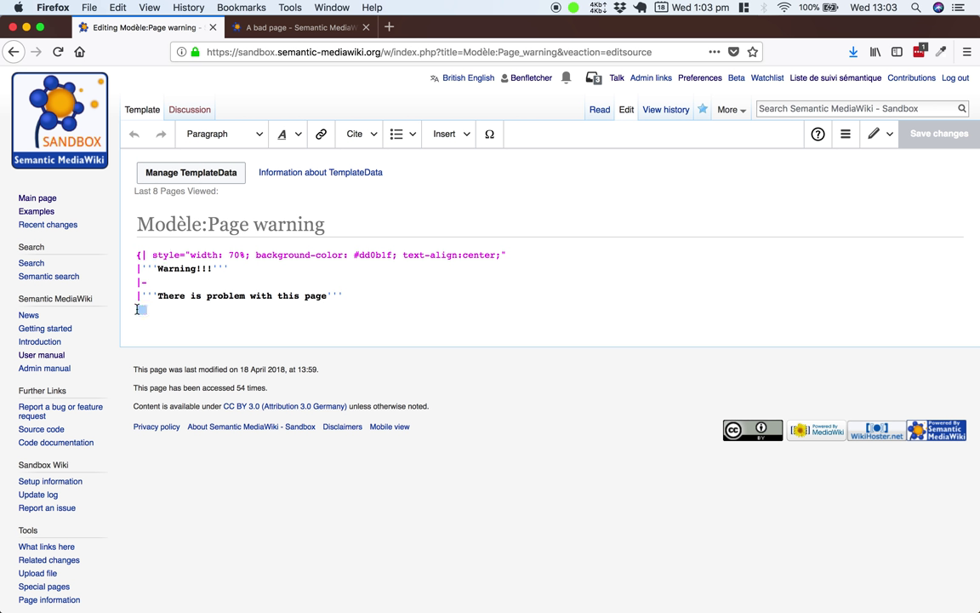
pyautogui.click(166, 256)
pyautogui.click(153, 255)
pyautogui.click(599, 109)
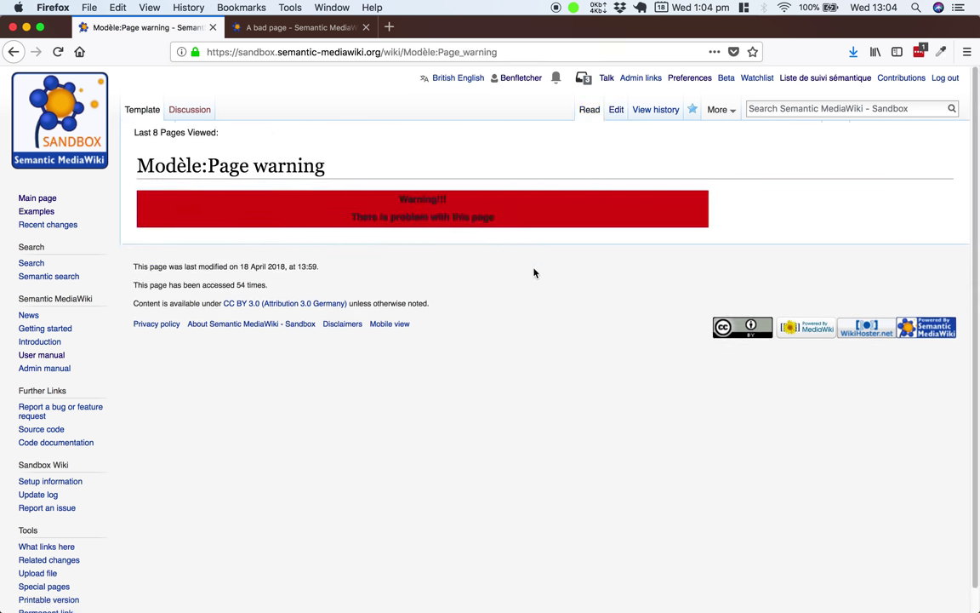
# Add {{Page warning}} on the first line of A bad page and save it.
pyautogui.click(287, 29)
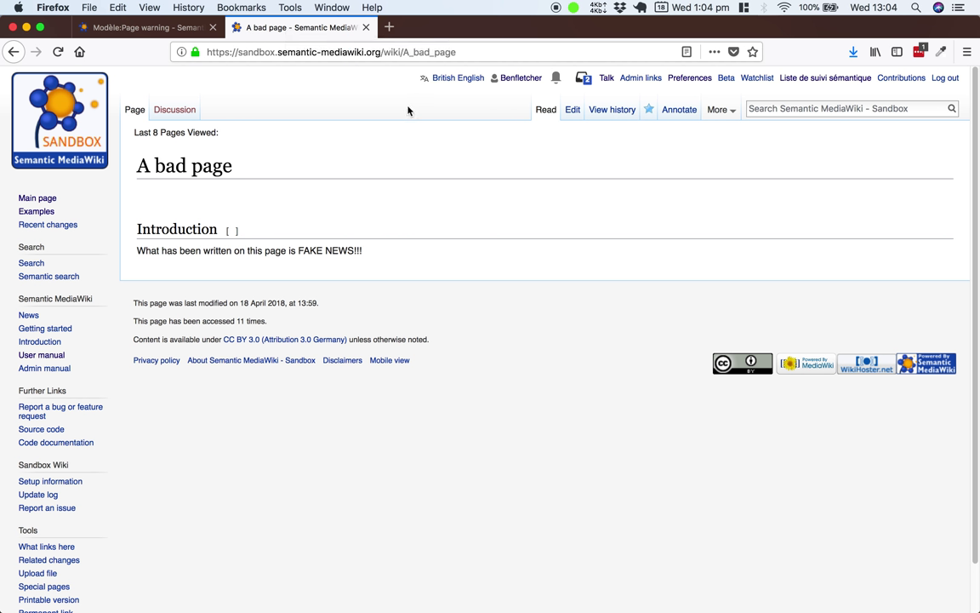
pyautogui.click(573, 115)
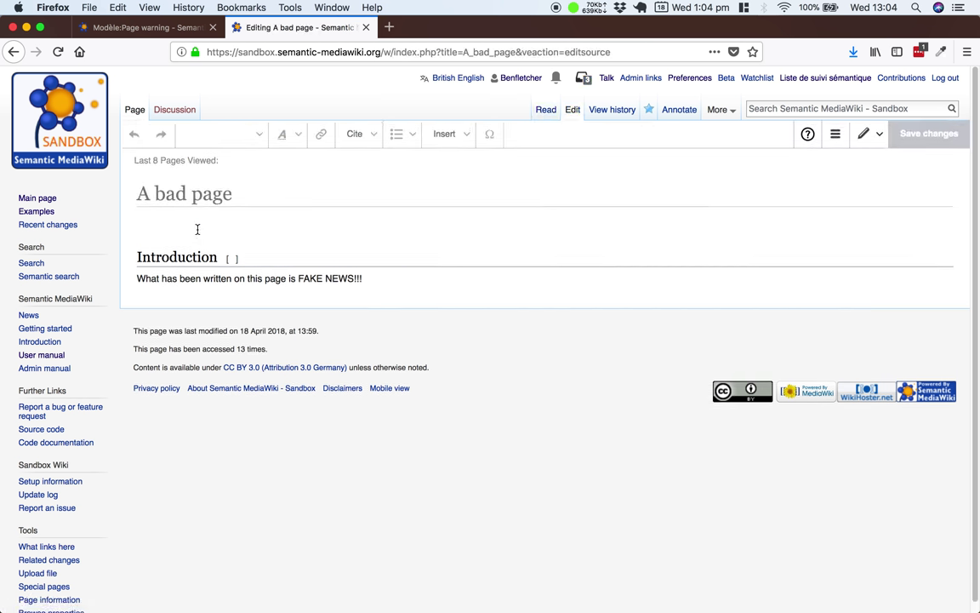
pyautogui.write('{{')
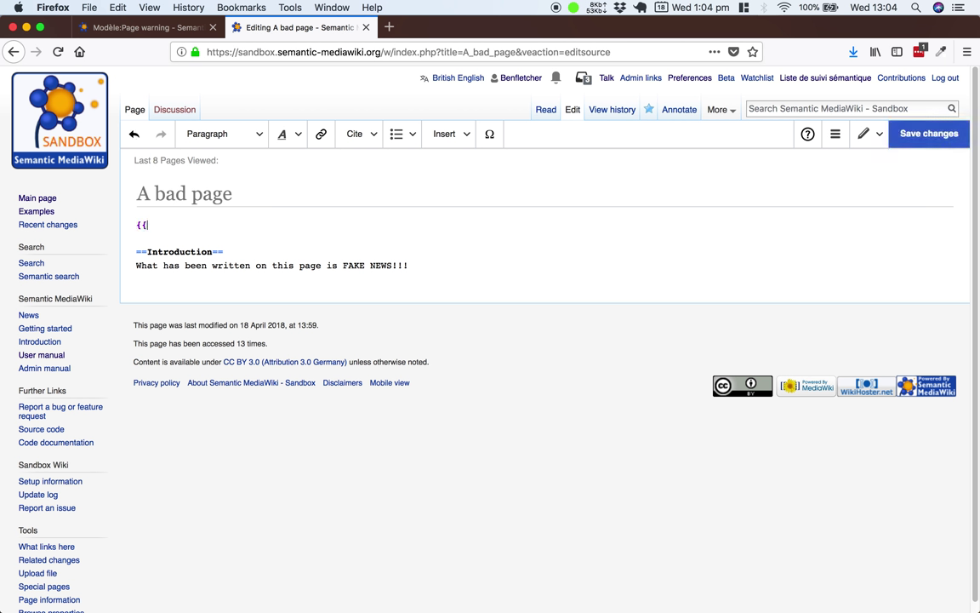
pyautogui.write('Page')
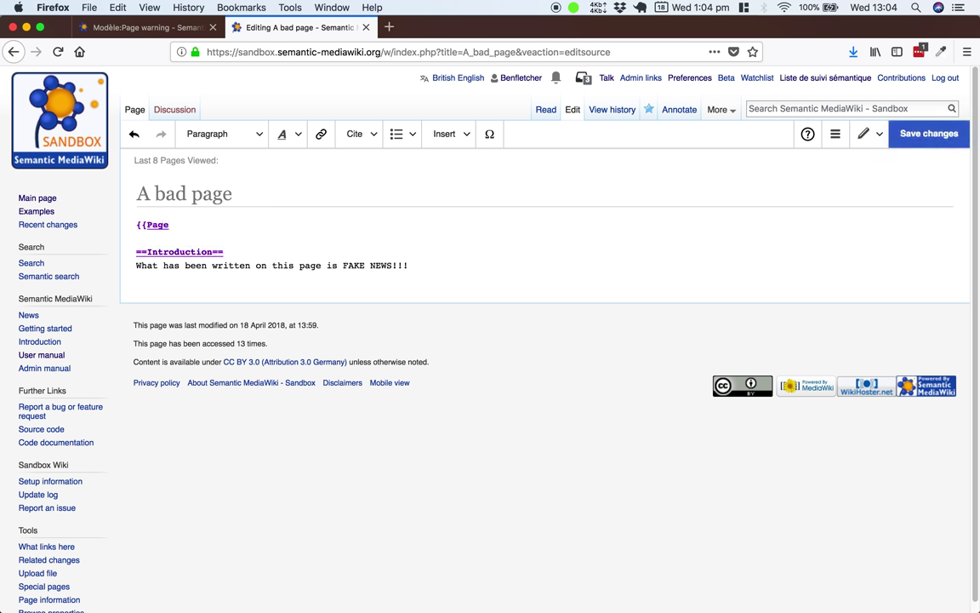
pyautogui.write(' warning')
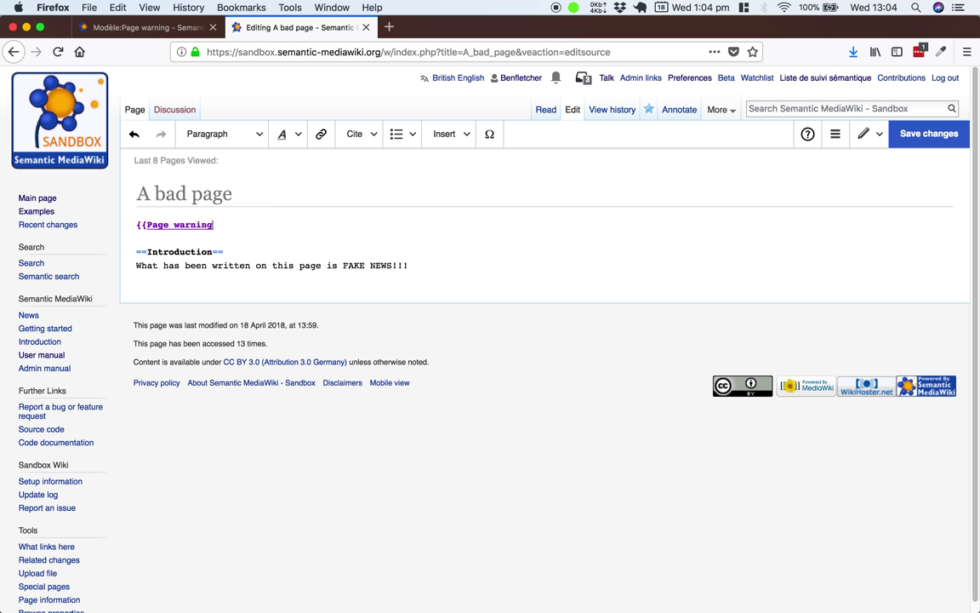
pyautogui.write('}}')
pyautogui.click(929, 138)
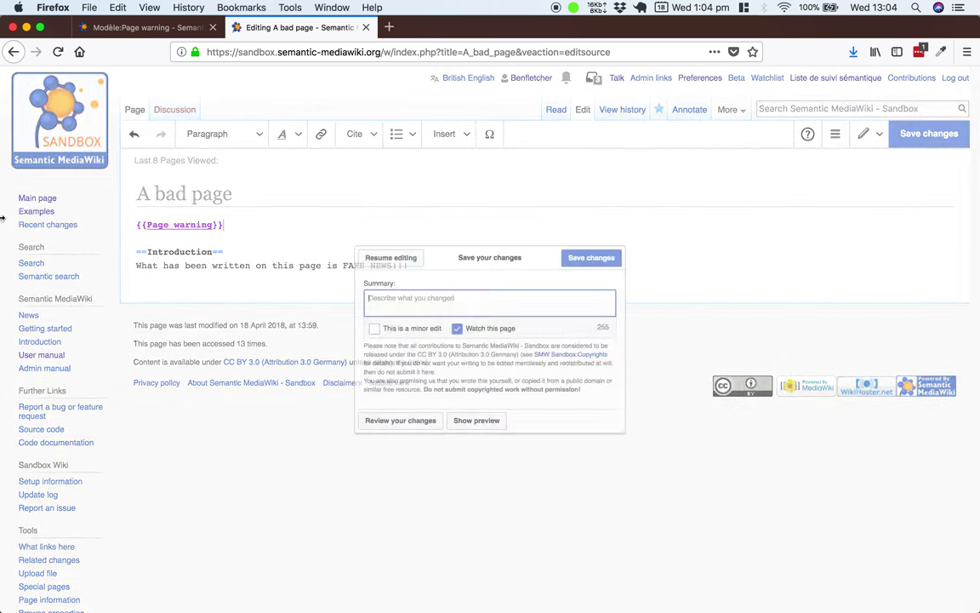
pyautogui.click(632, 245)
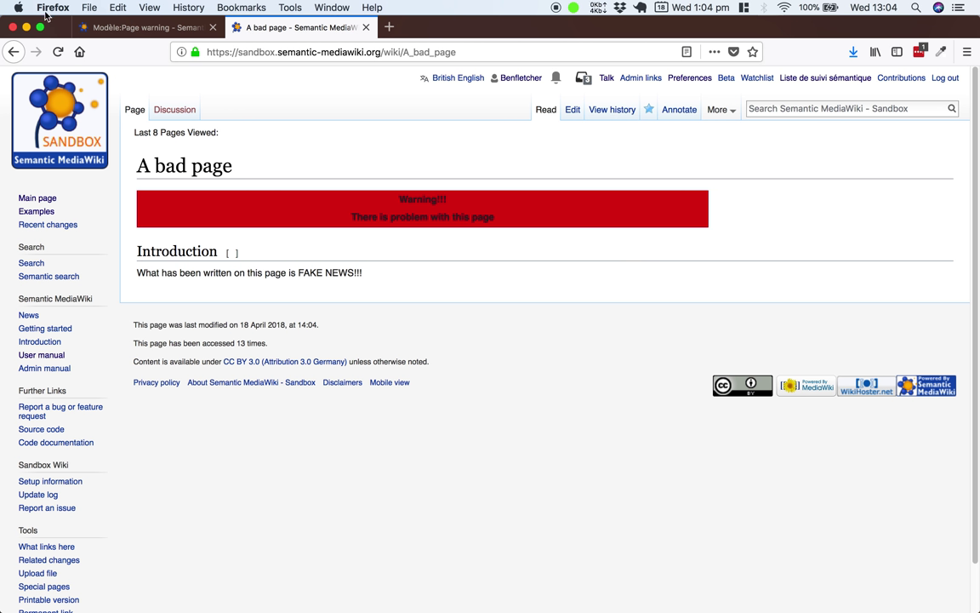
# Insert a {{{detail}}} line below the Page warning template's warning sentence, save, then return to A bad page.
pyautogui.click(127, 27)
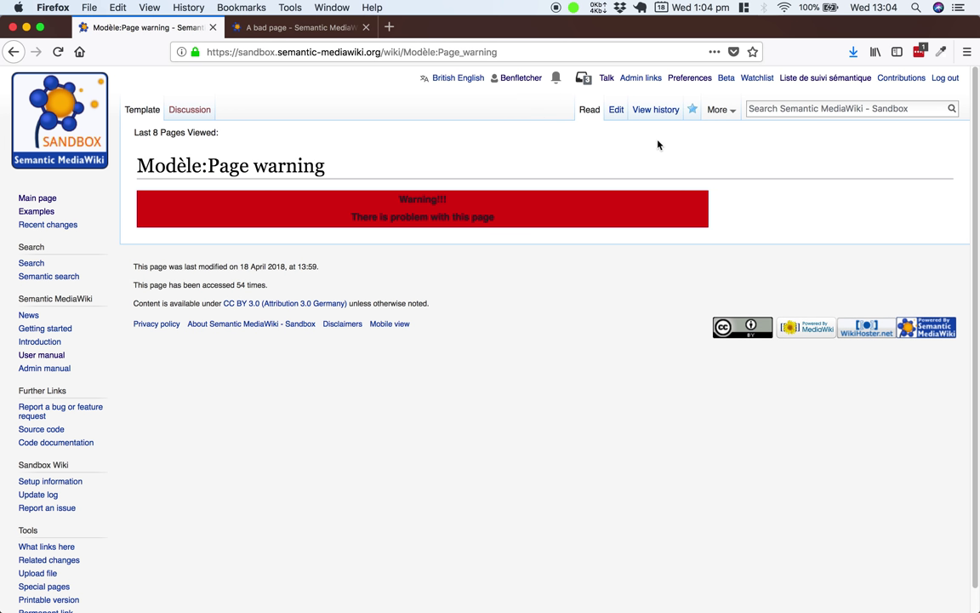
pyautogui.click(619, 111)
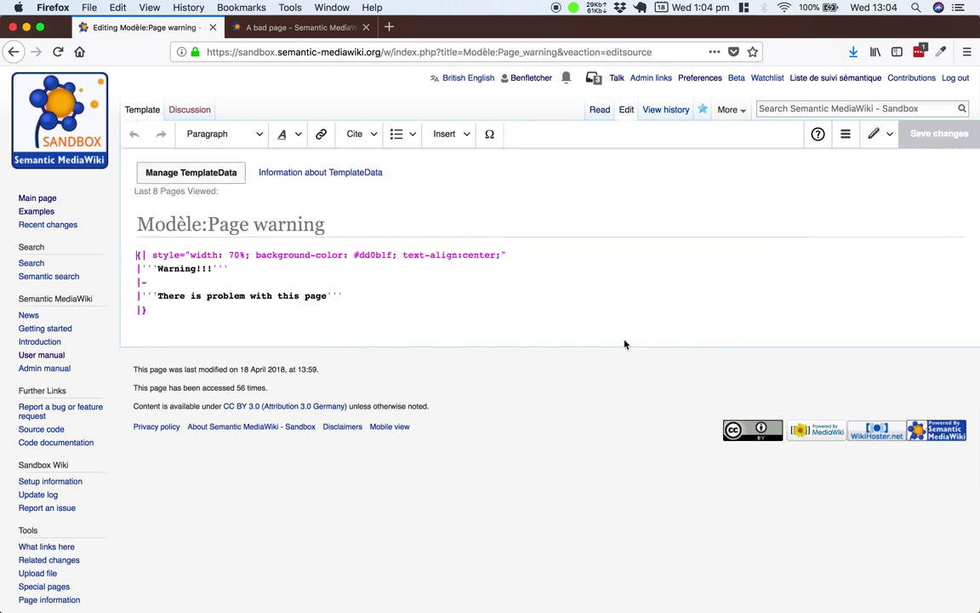
pyautogui.click(395, 295)
pyautogui.press('Return')
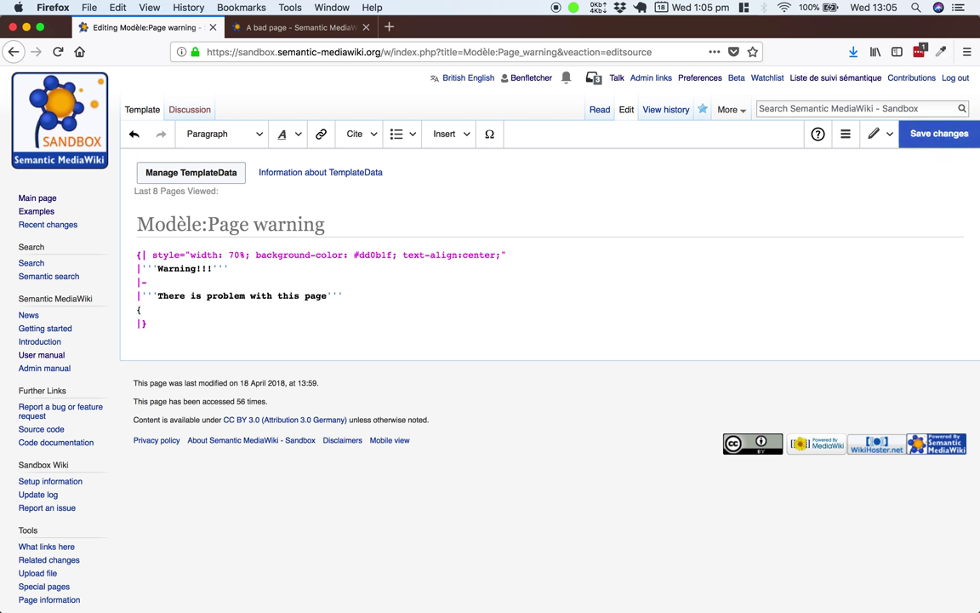
pyautogui.write('{{{detail}}}')
pyautogui.click(958, 134)
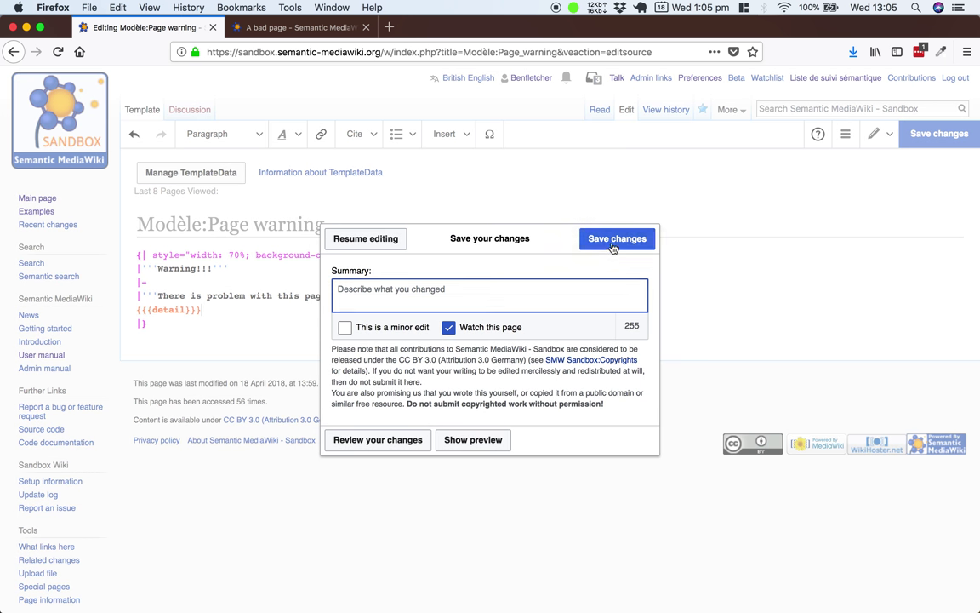
pyautogui.click(611, 244)
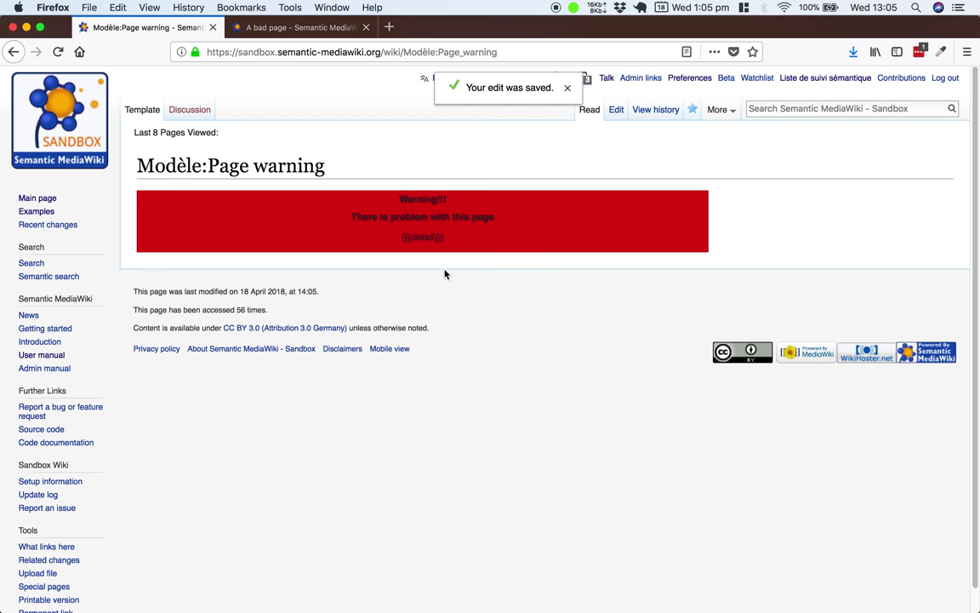
pyautogui.click(286, 29)
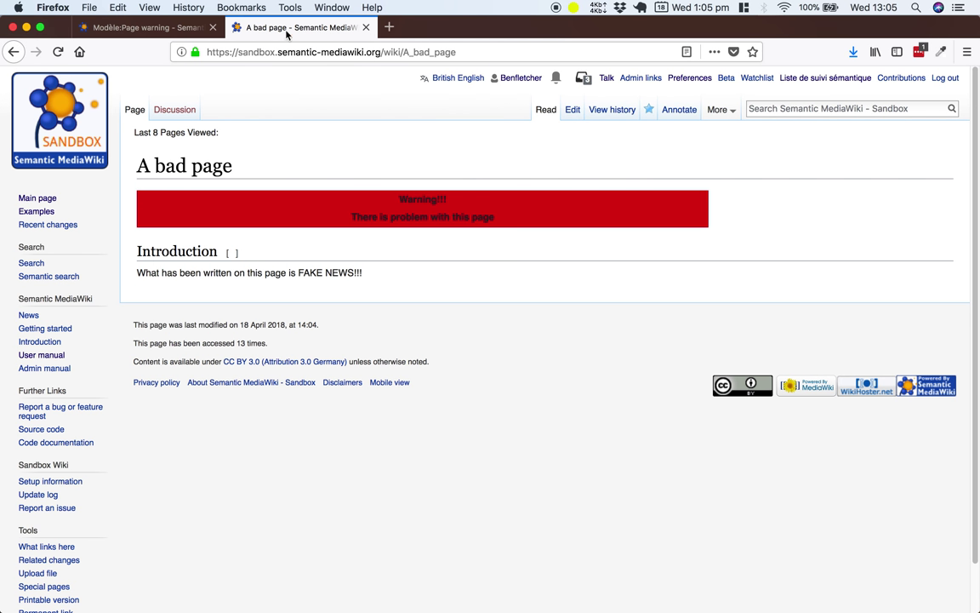
# Re-save A bad page unchanged to show the {{{detail}}} placeholder, then reopen its source editor.
pyautogui.click(575, 112)
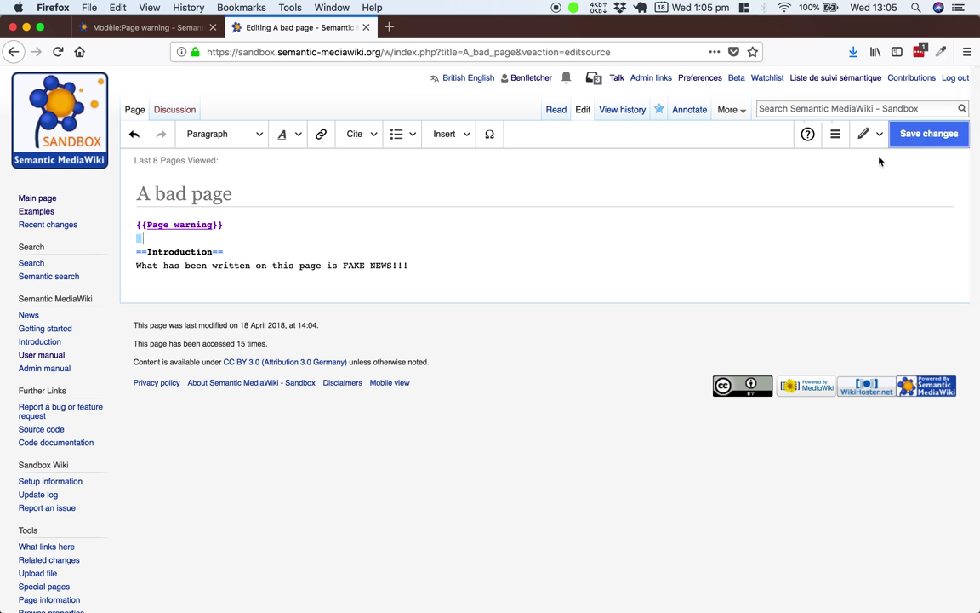
pyautogui.click(910, 134)
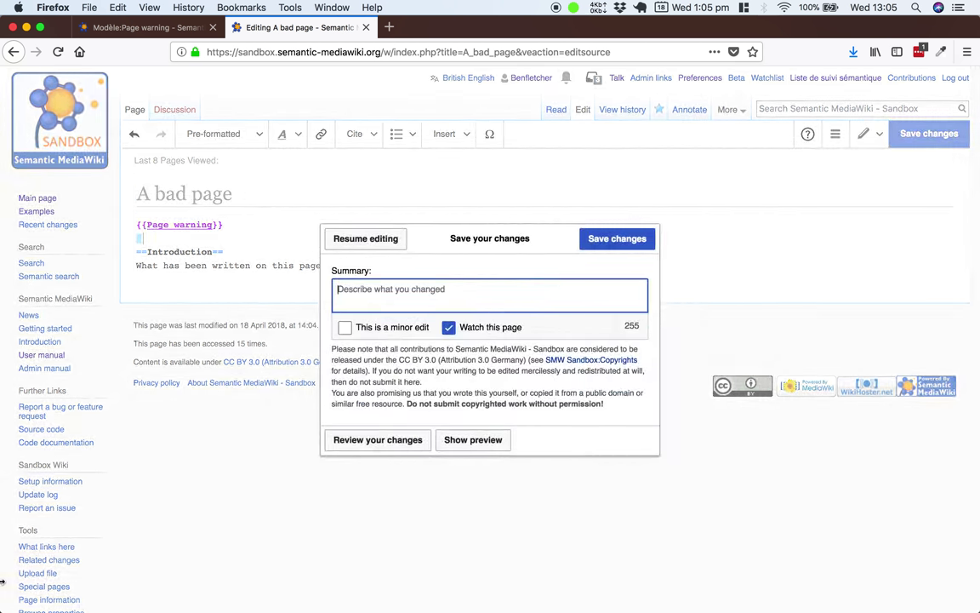
pyautogui.click(606, 242)
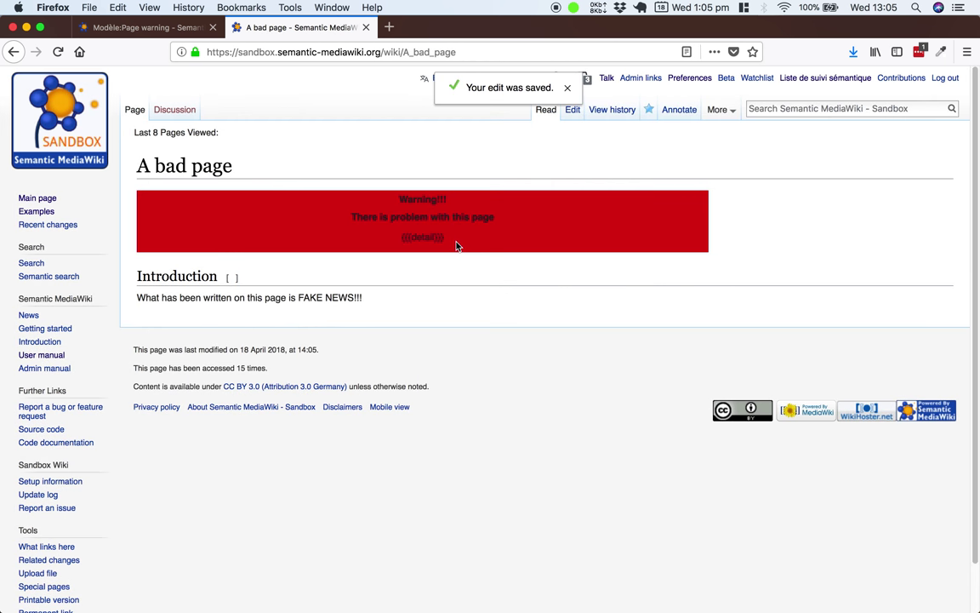
pyautogui.click(574, 114)
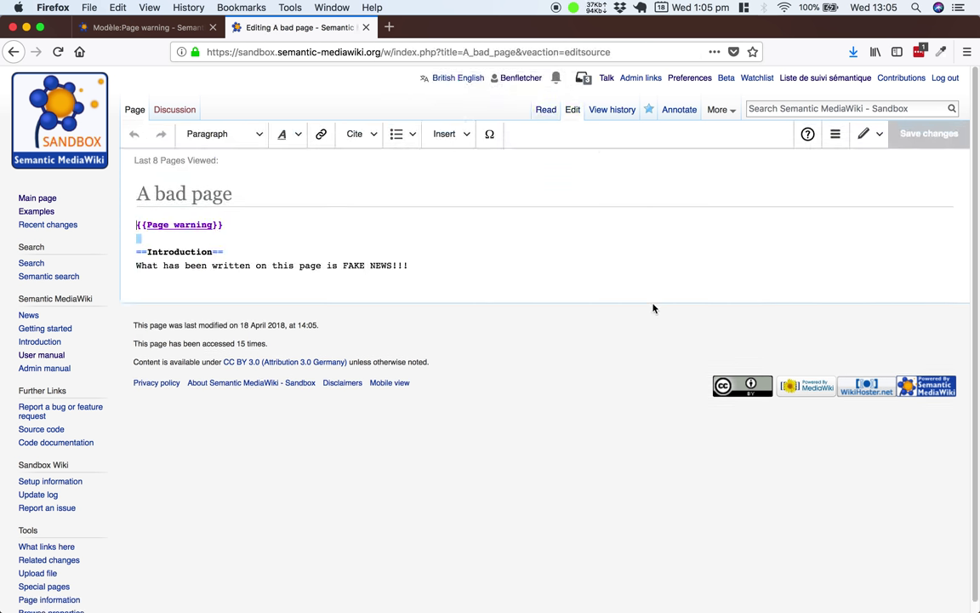
# Add |detail=The information on this page is inaccurate. inside the Page warning call and start saving.
pyautogui.click(213, 224)
pyautogui.press('Return')
pyautogui.press('Return')
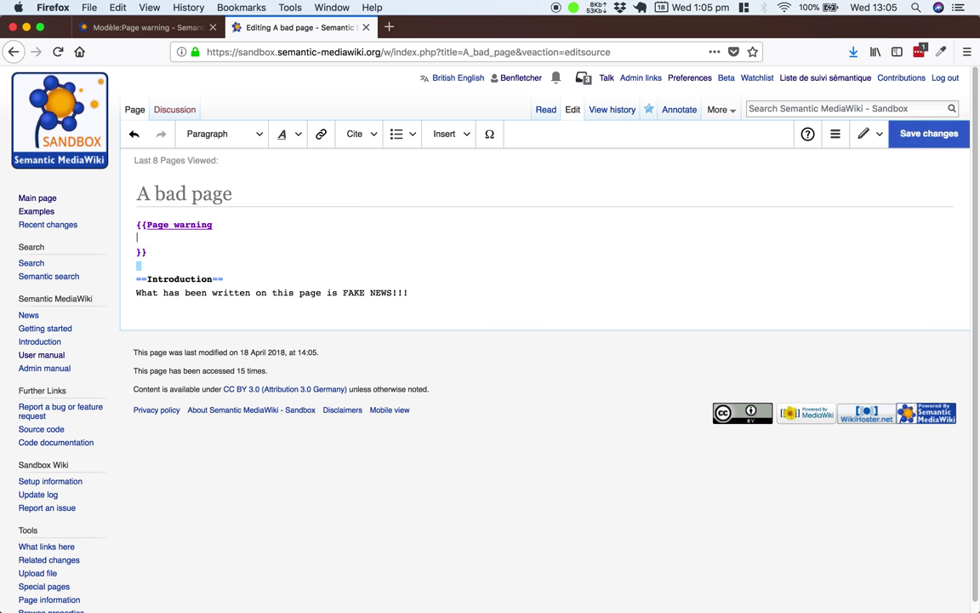
pyautogui.write('|detail=The information o')
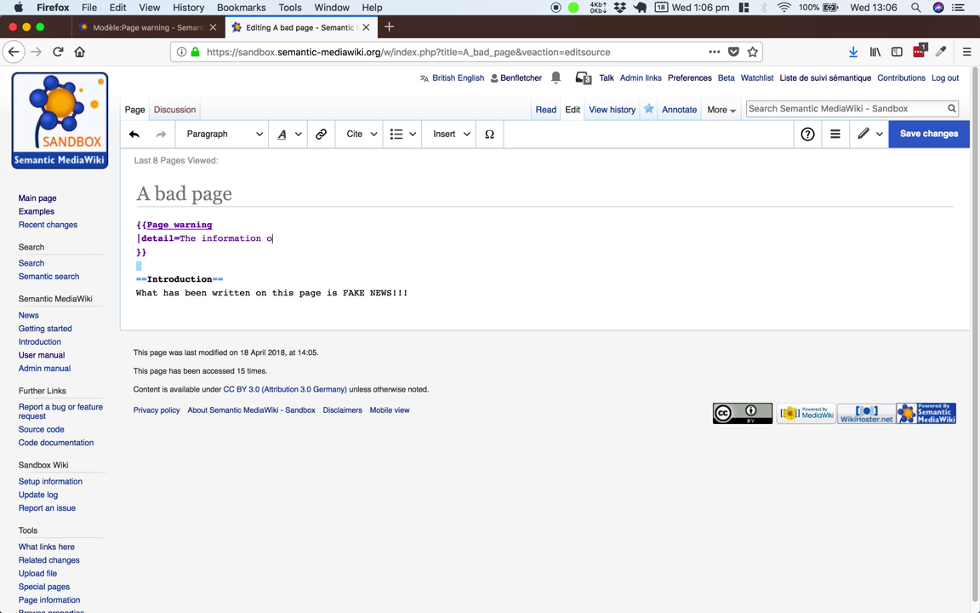
pyautogui.write('n this page is inaccurate.')
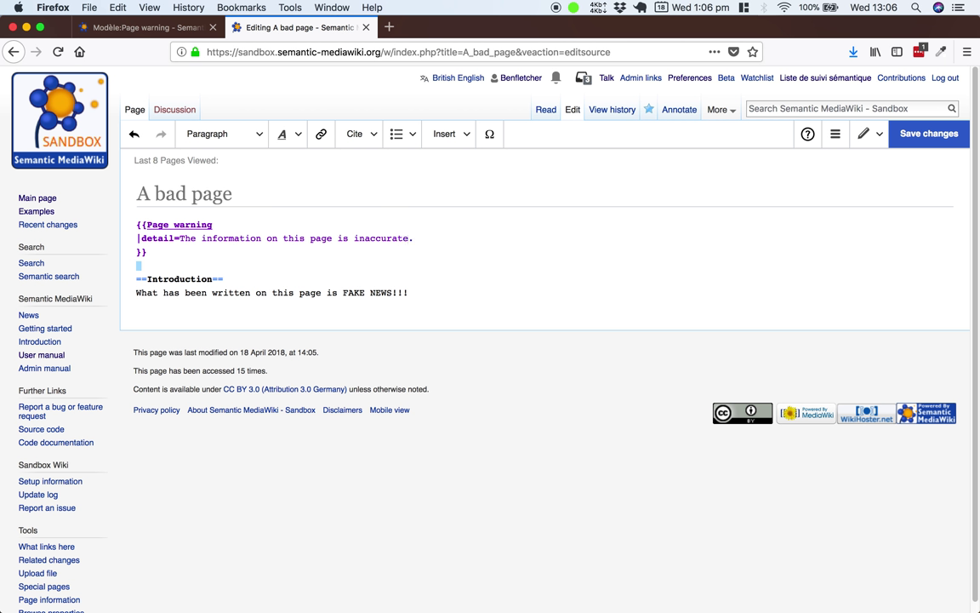
pyautogui.click(929, 135)
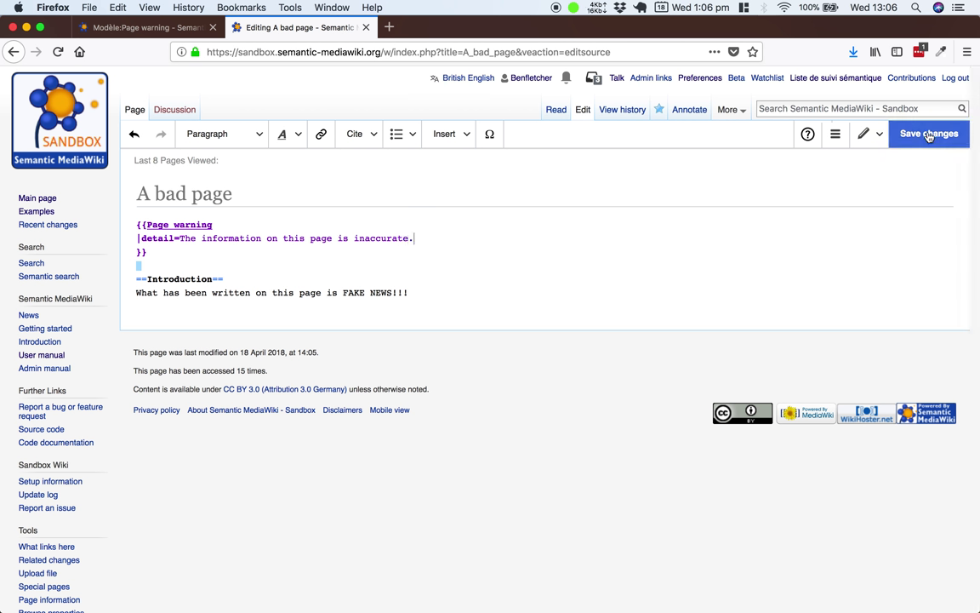